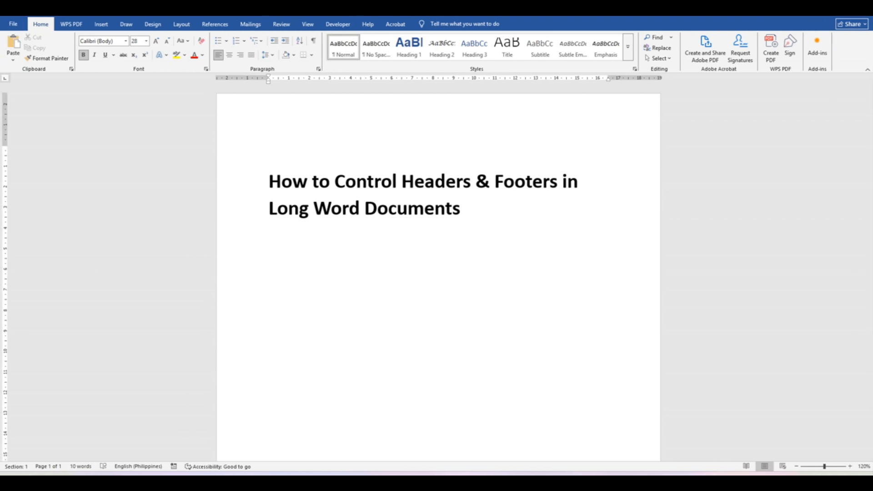
Step: Switch to Document4 with the four chapters and insert a continuous section break before the Chapter 1 heading
mouse_move(277, 474)
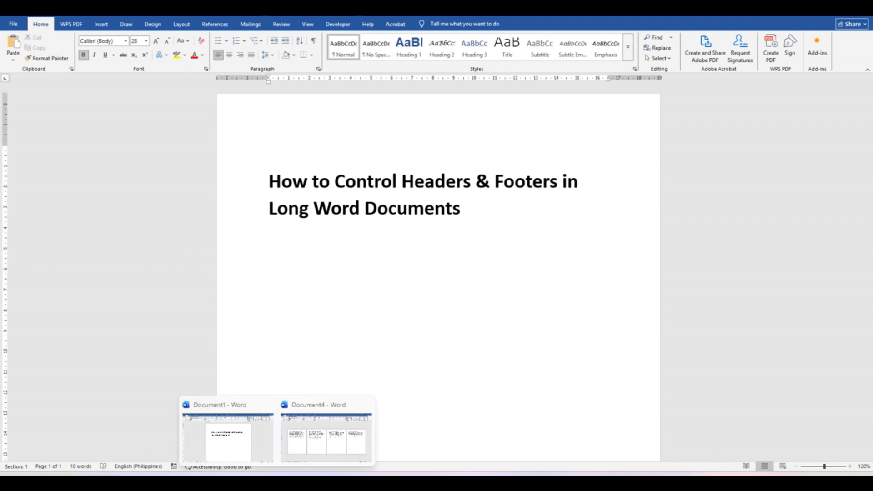
click(347, 458)
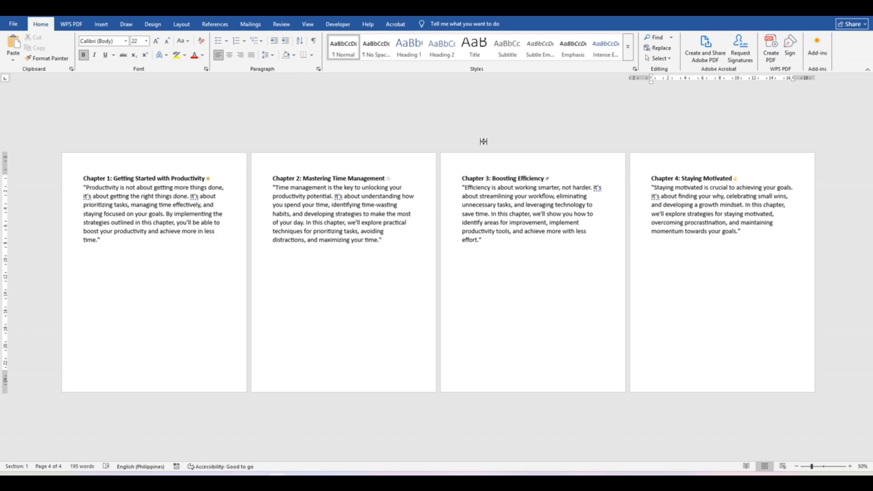
double_click(188, 268)
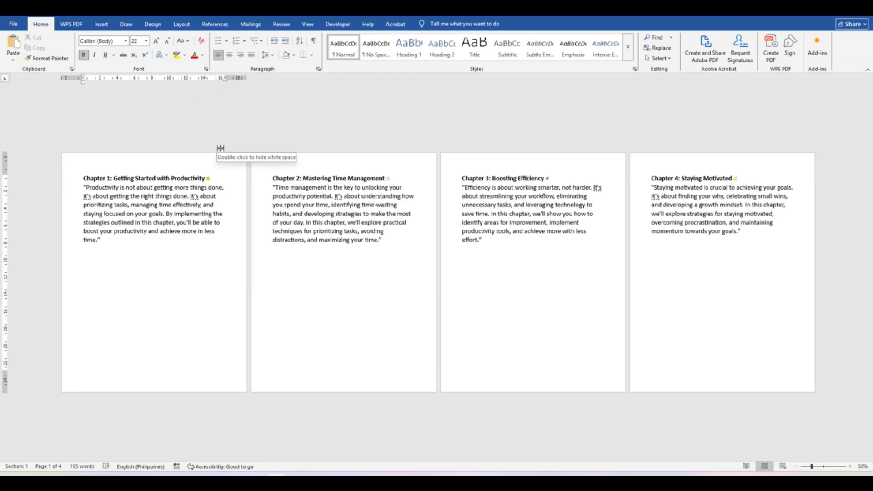
click(165, 274)
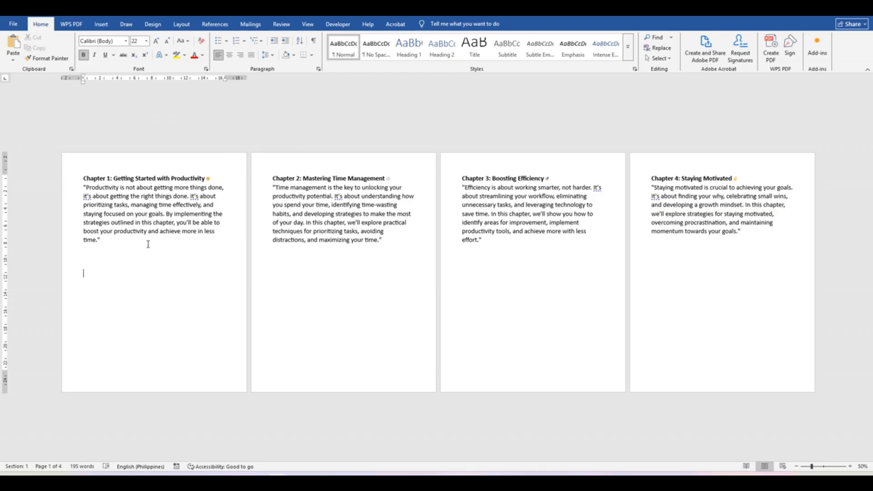
click(84, 177)
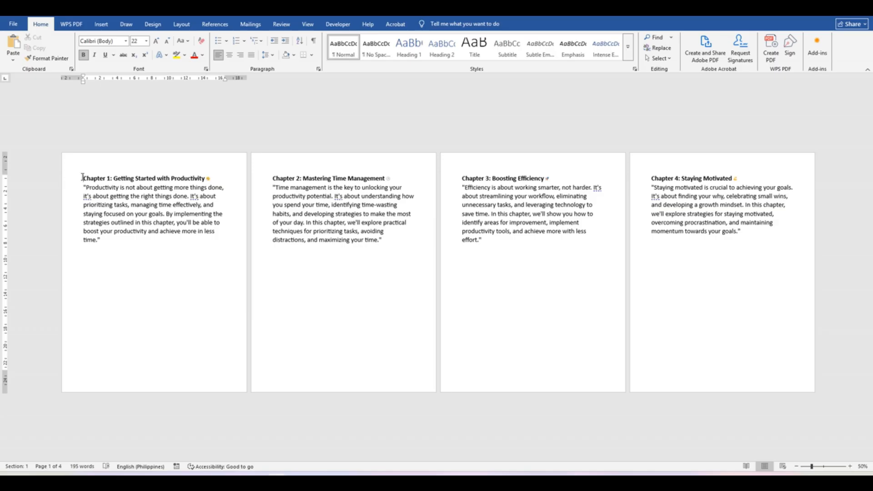
click(184, 28)
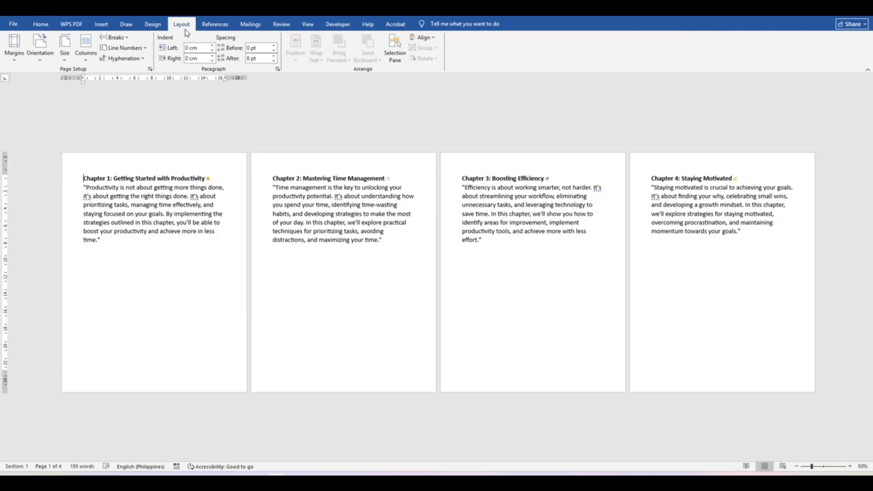
click(127, 39)
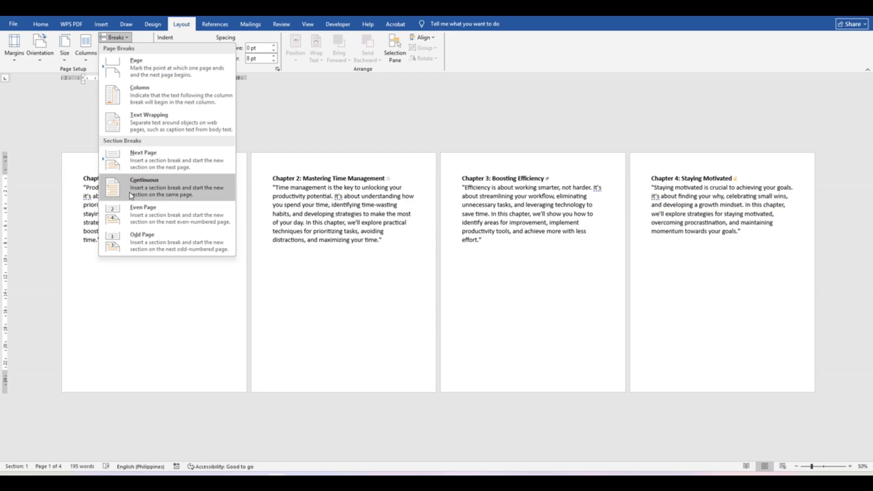
click(190, 184)
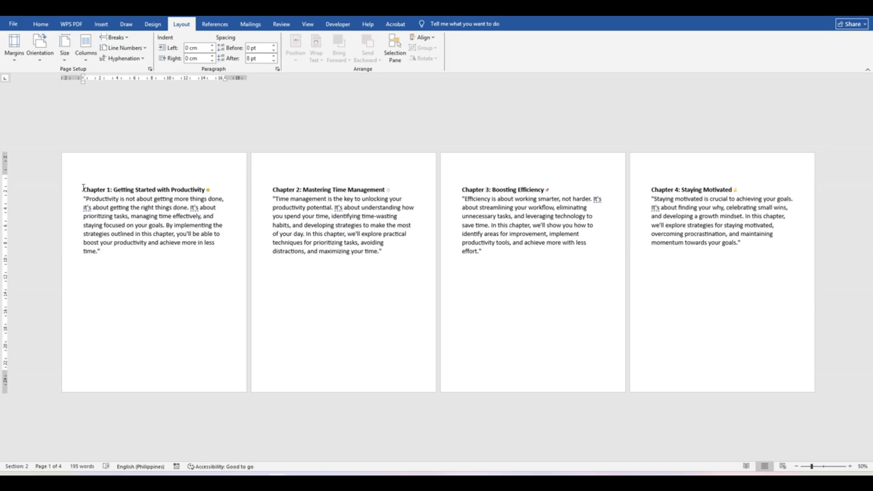
Step: Insert continuous section breaks before the Chapter 2, Chapter 3 and Chapter 4 headings
click(273, 190)
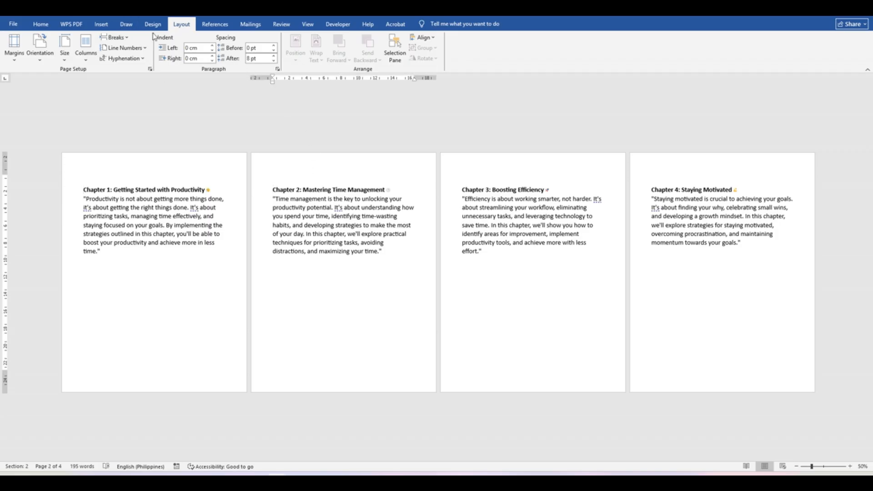
click(115, 38)
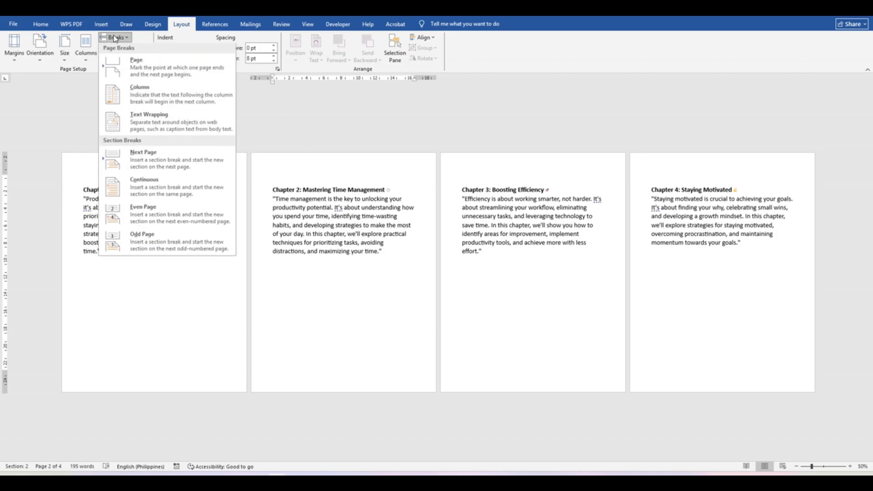
click(141, 185)
click(461, 189)
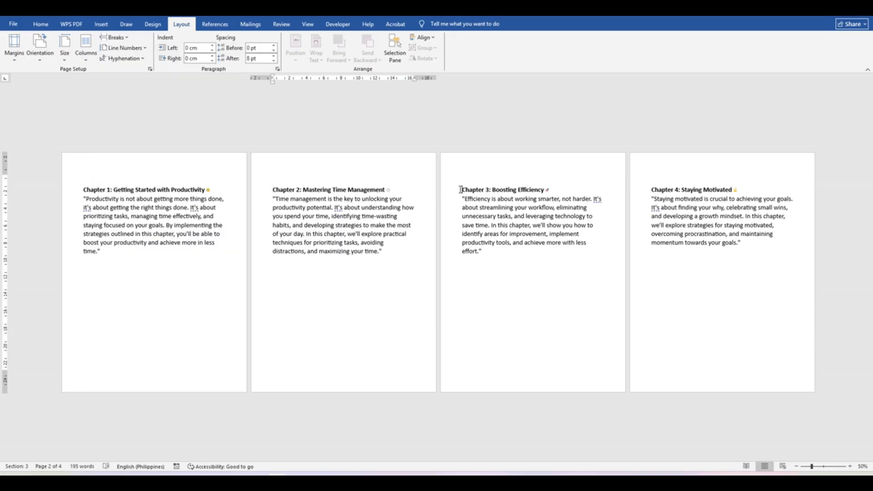
click(116, 37)
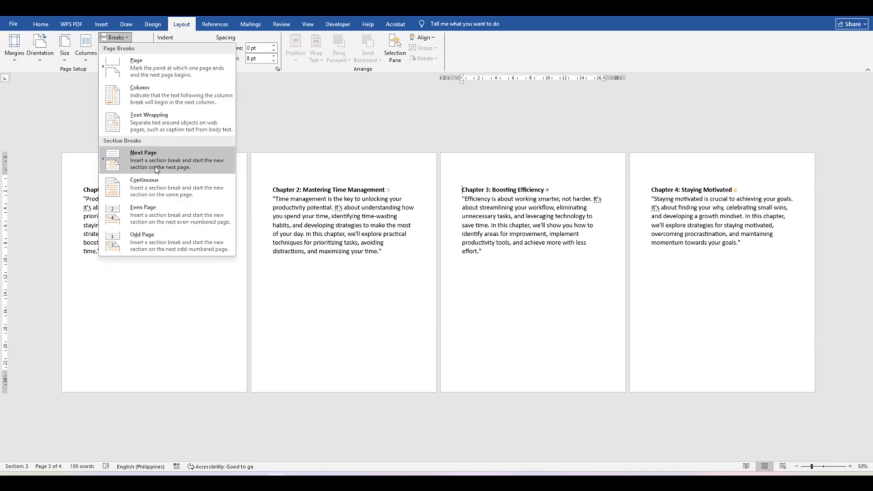
click(144, 182)
click(650, 189)
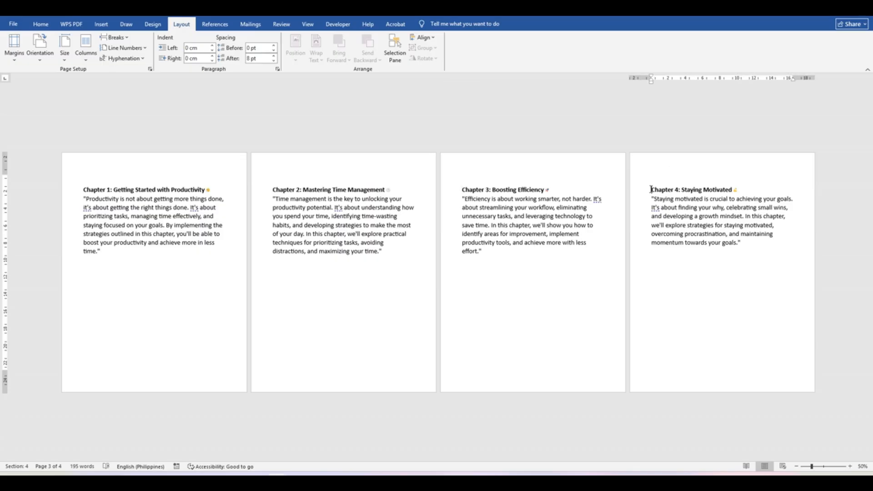
click(128, 41)
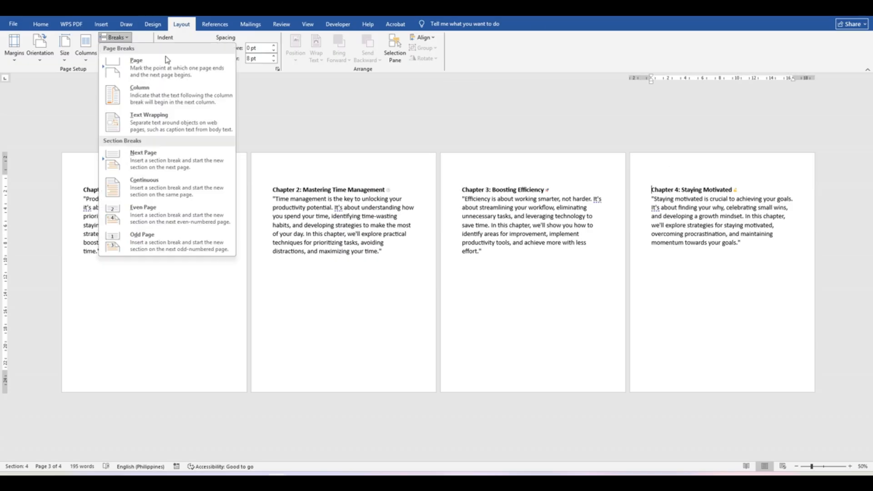
click(174, 183)
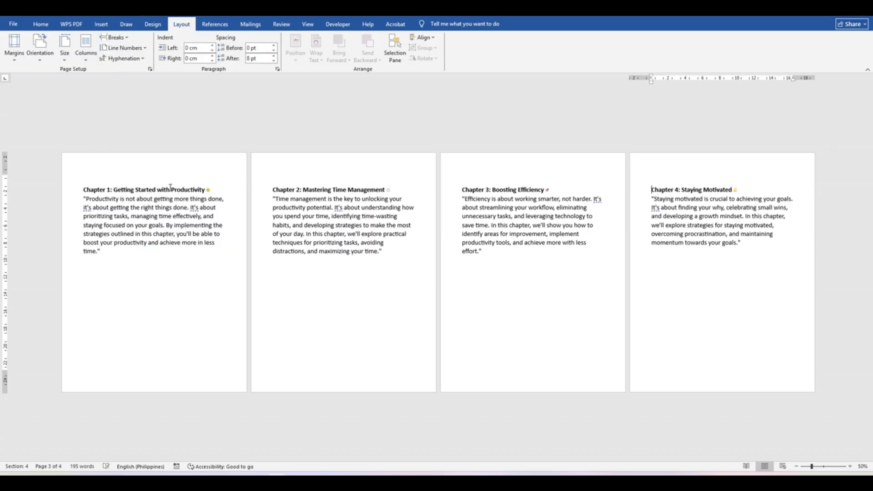
click(757, 247)
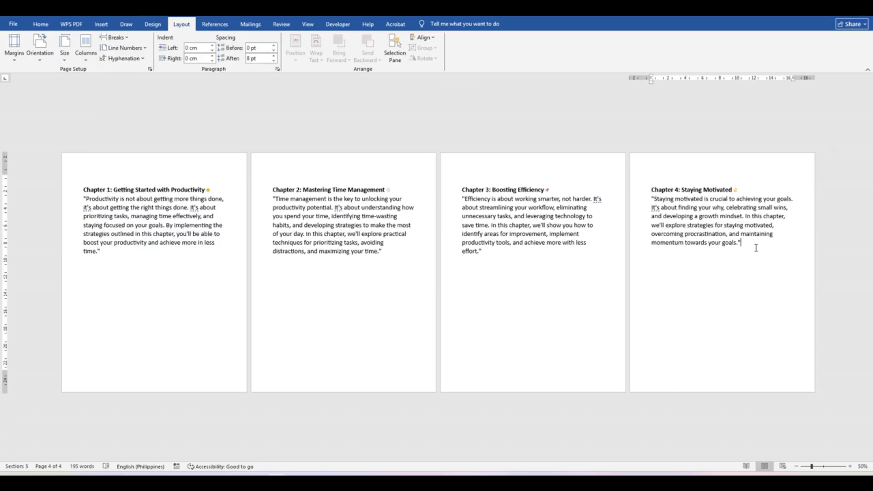
Step: Insert the built-in Facet (Even Page) header, starting from the Chapter 1 page
click(87, 172)
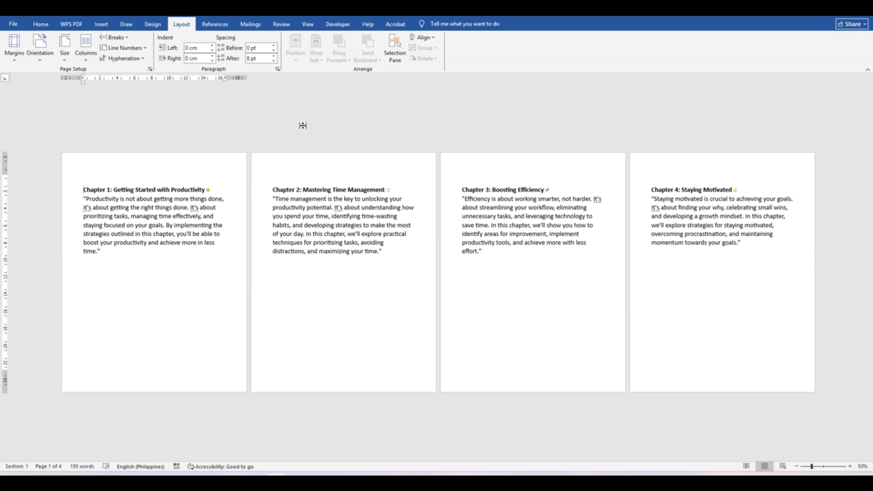
click(100, 25)
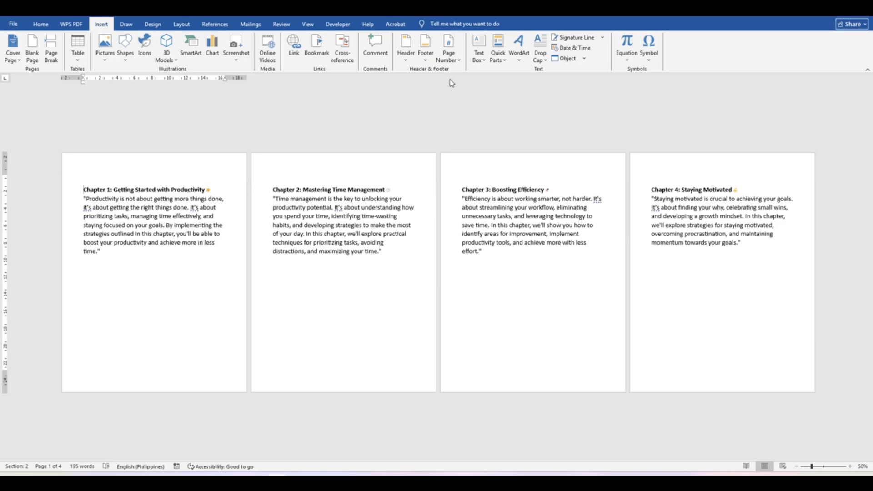
click(411, 55)
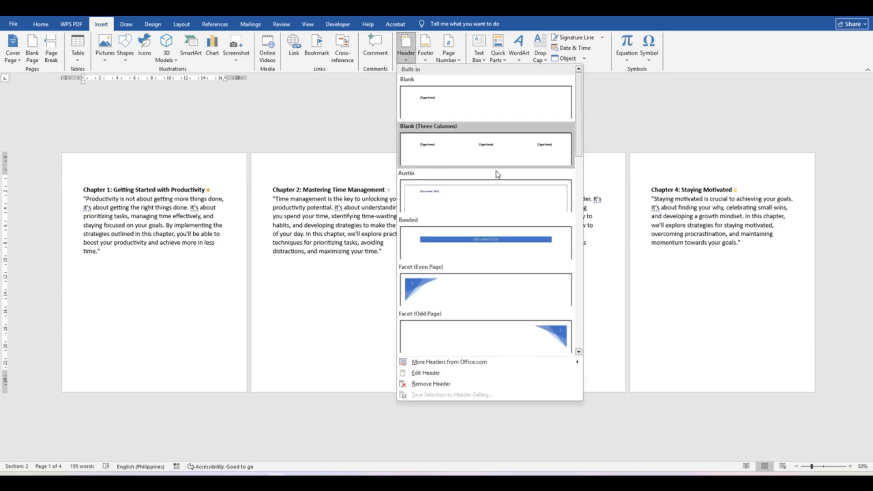
scroll(477, 271, down, 5)
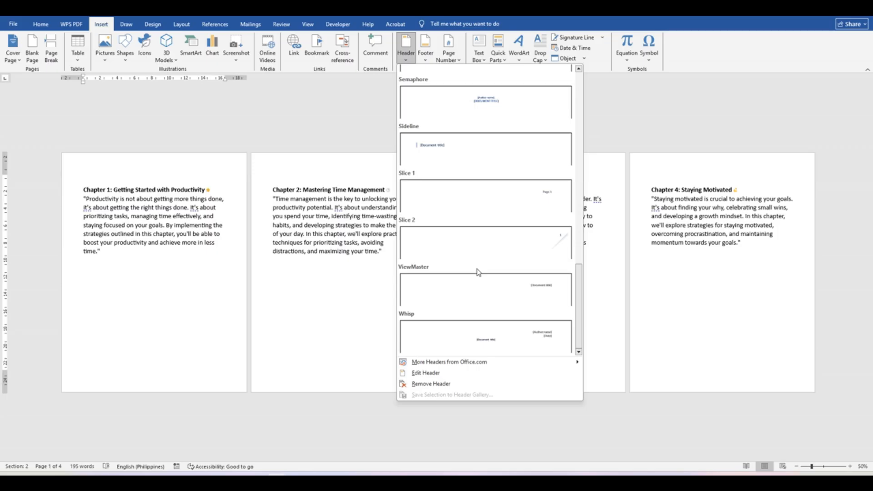
scroll(504, 257, up, 6)
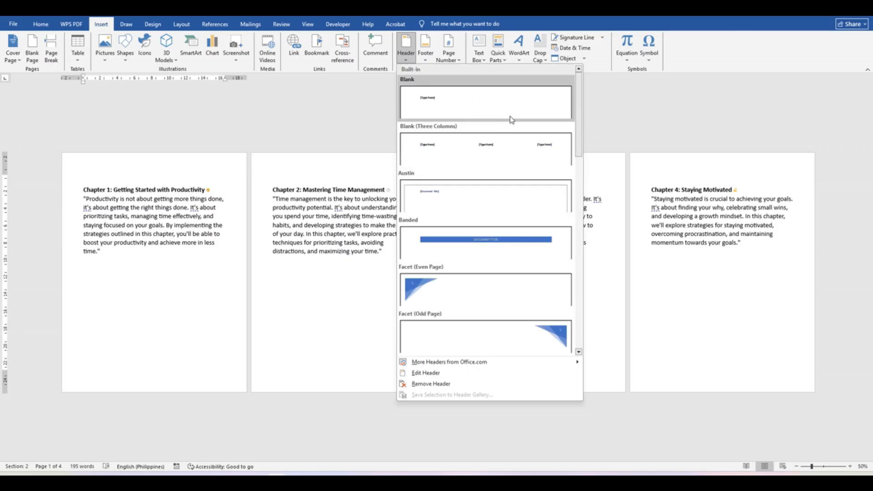
click(458, 298)
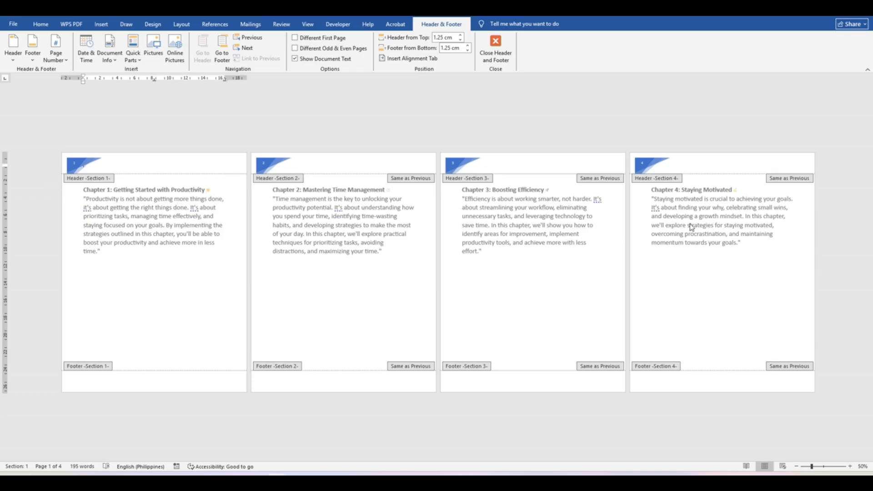
Step: Turn off Link to Previous for the headers of Sections 2, 3 and 4
click(417, 183)
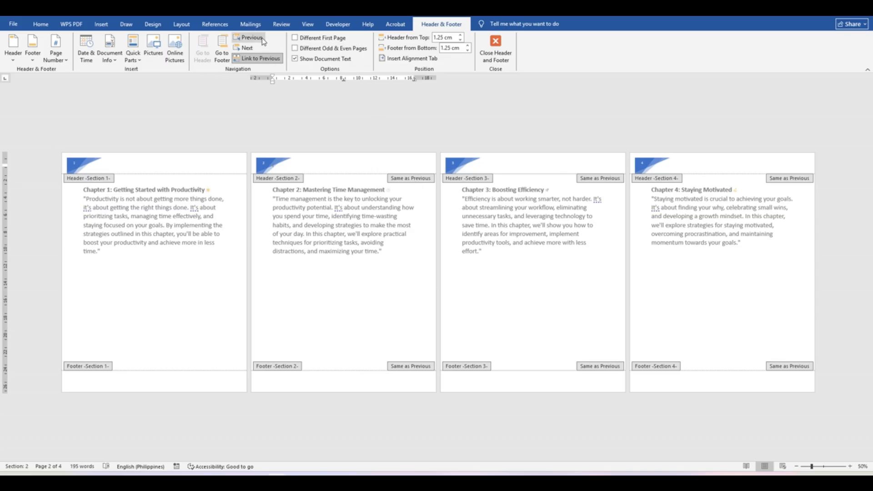
click(261, 61)
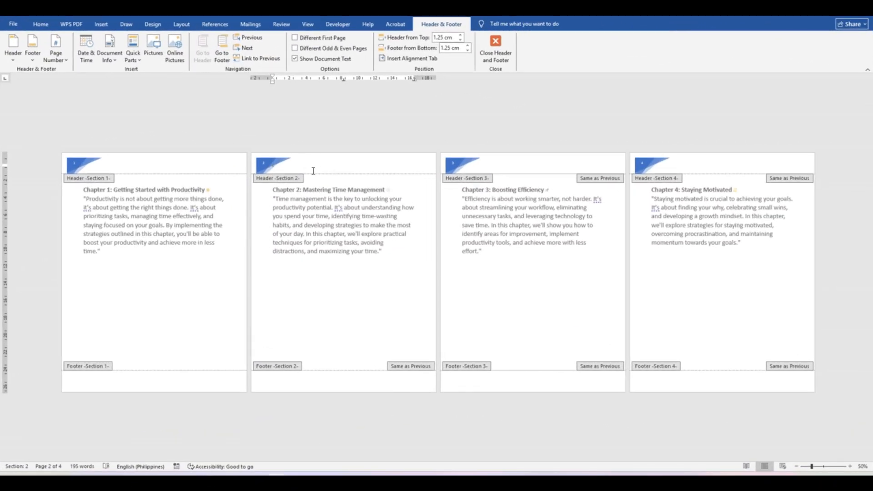
click(604, 181)
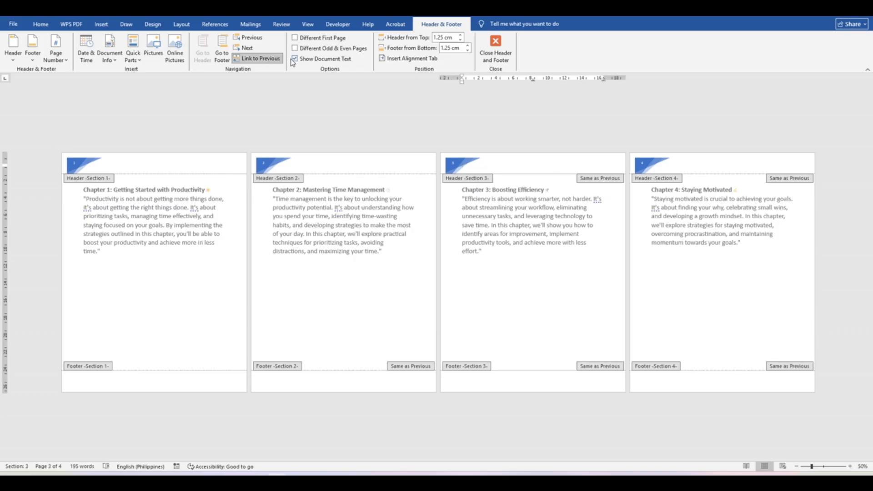
click(262, 61)
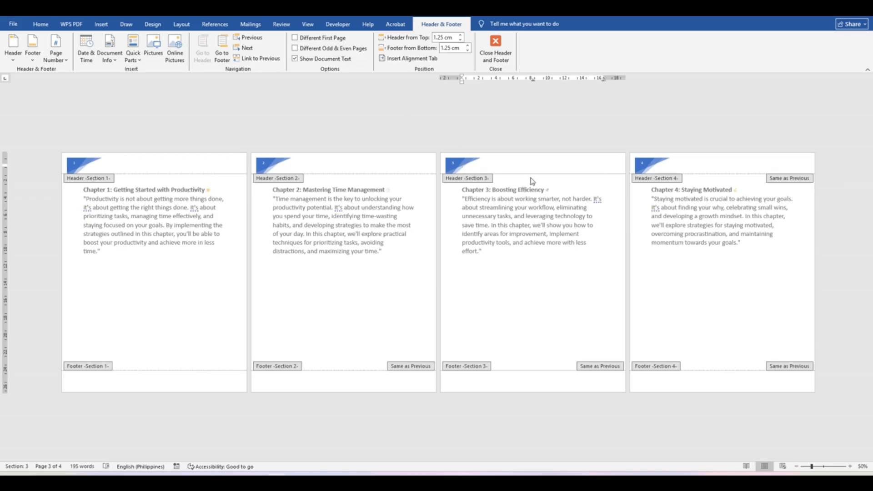
click(777, 182)
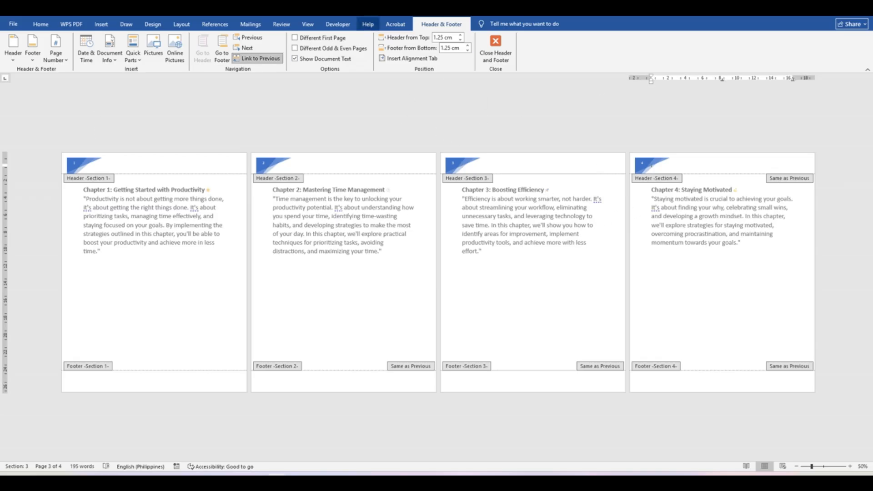
click(248, 59)
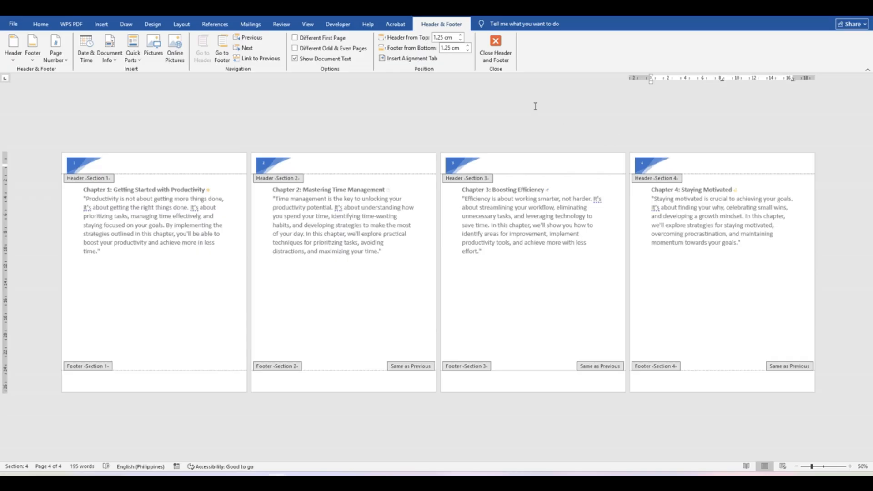
Step: Replace the Section 2 header on the Chapter 2 page with the built-in Banded design
click(294, 166)
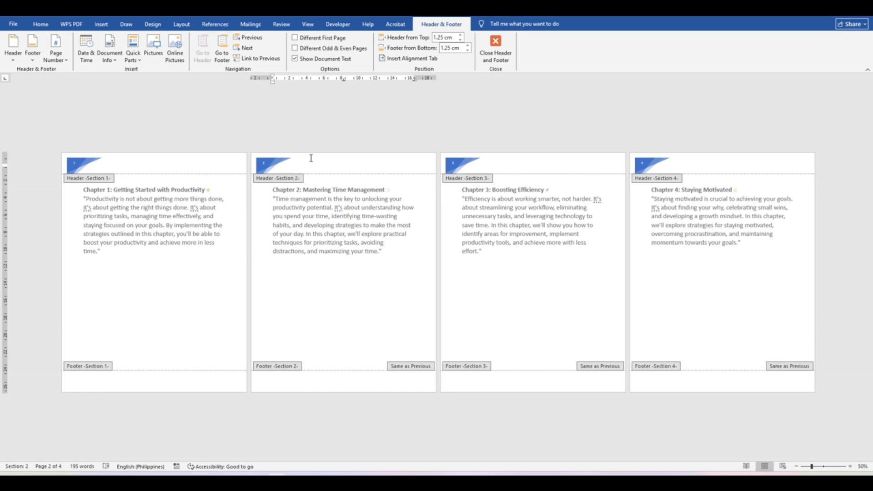
click(100, 25)
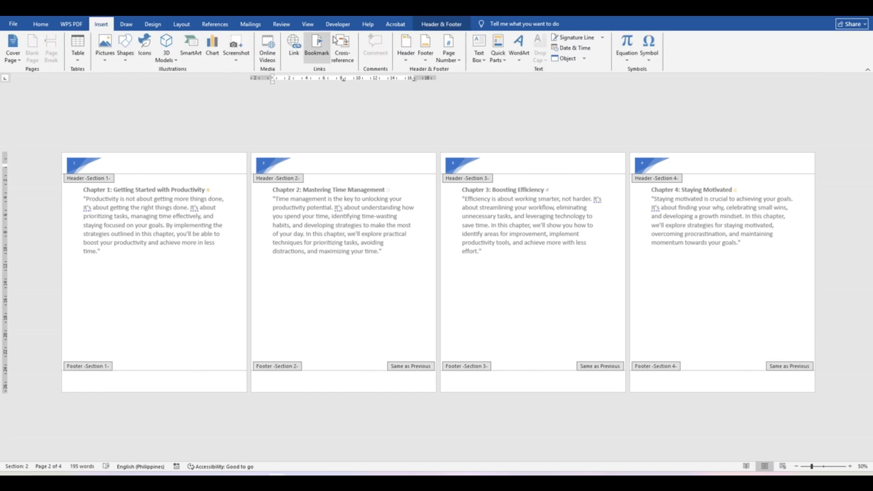
click(404, 54)
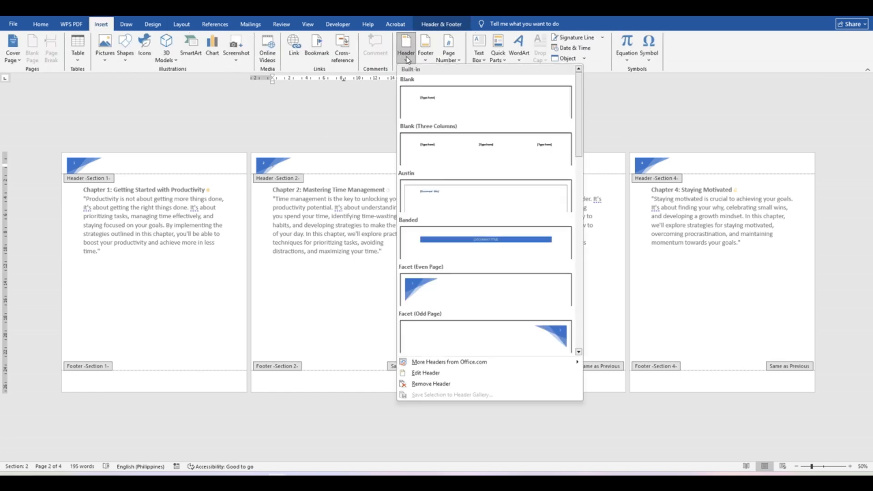
click(455, 245)
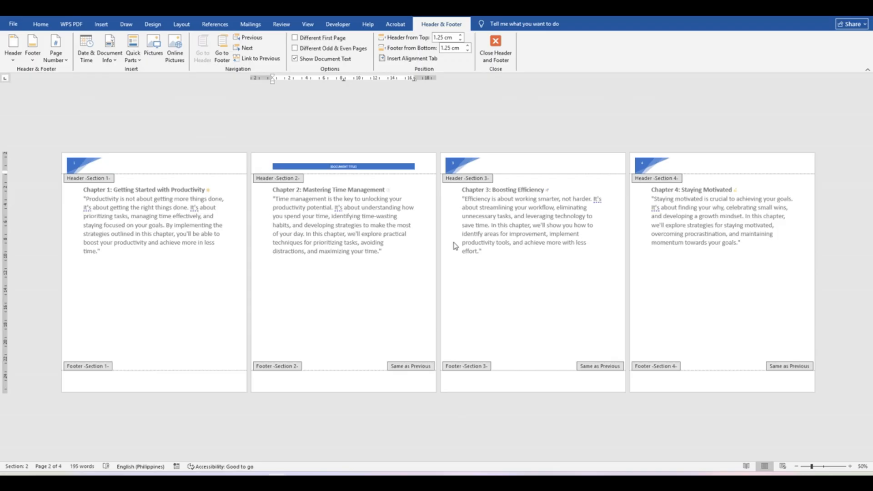
Step: Replace the Section 3 header on the Chapter 3 page with the built-in Facet (Odd Page) design
click(494, 168)
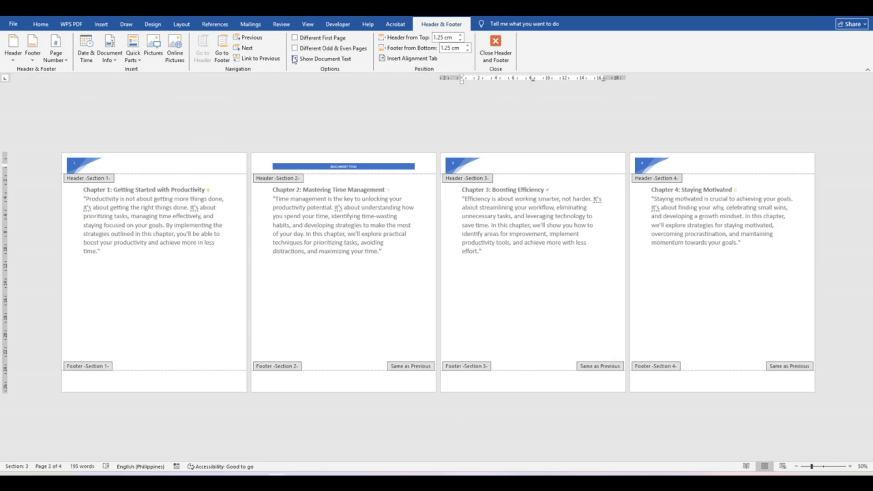
click(101, 25)
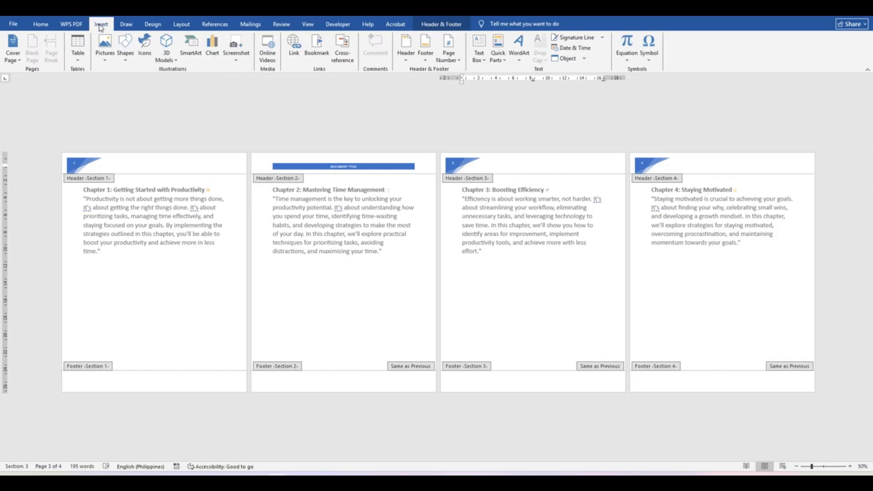
click(406, 46)
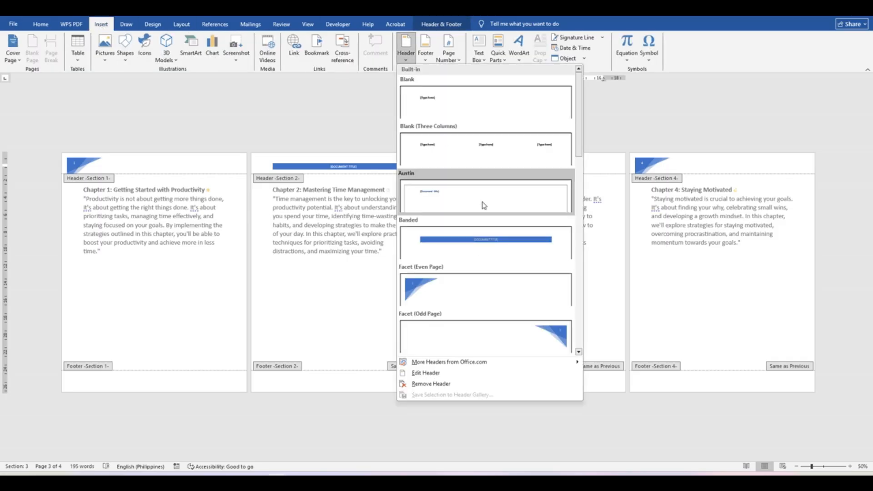
click(509, 335)
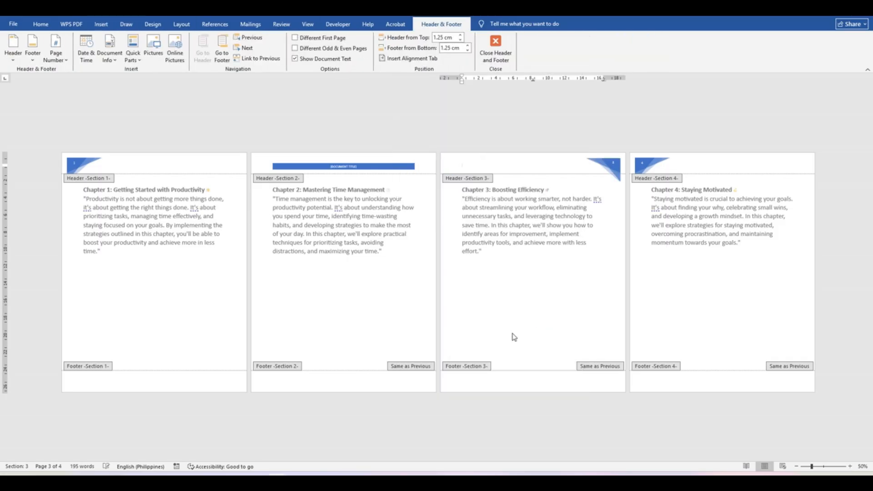
Step: Replace the Section 4 header on the Chapter 4 page with the built-in orange banner design containing document title and date
click(649, 167)
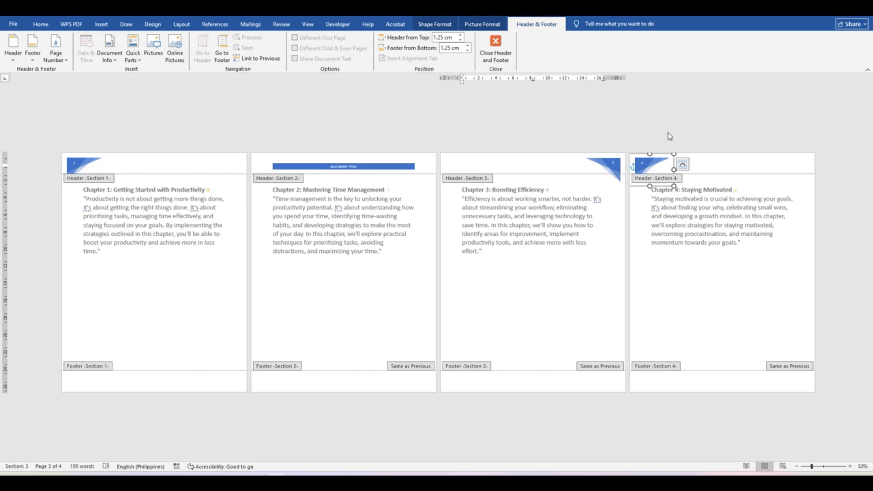
click(704, 166)
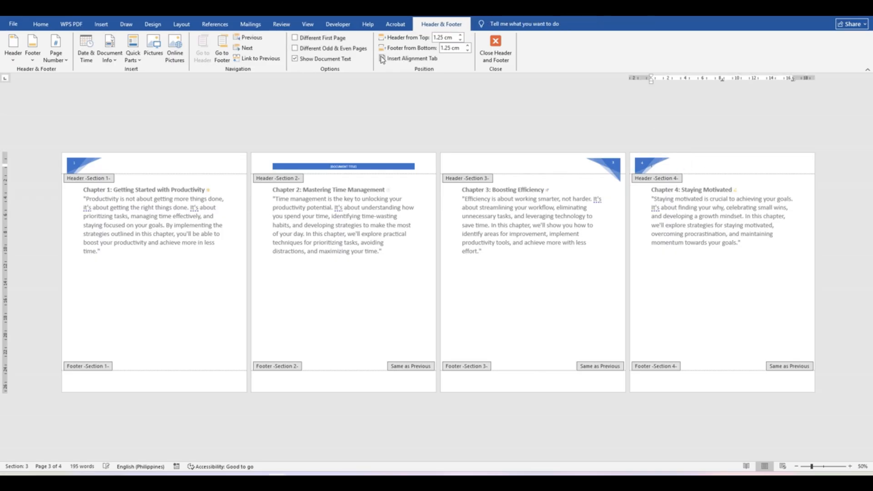
click(99, 25)
click(406, 46)
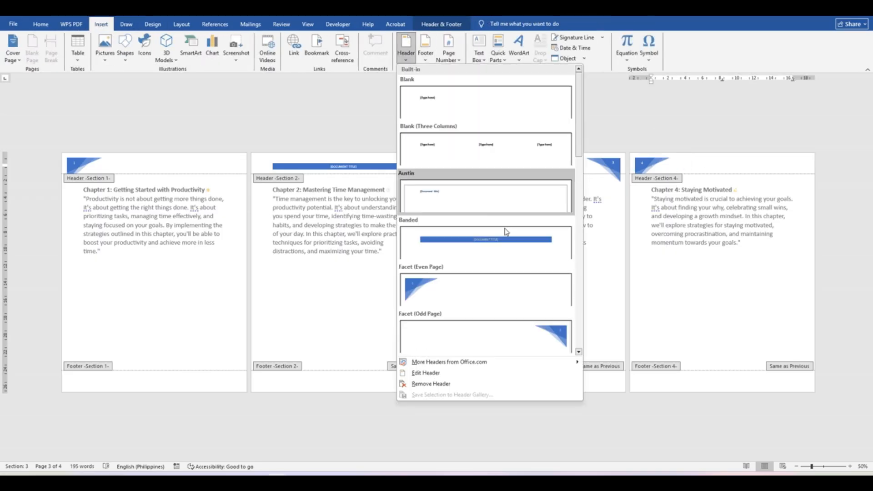
scroll(502, 254, down, 5)
click(499, 288)
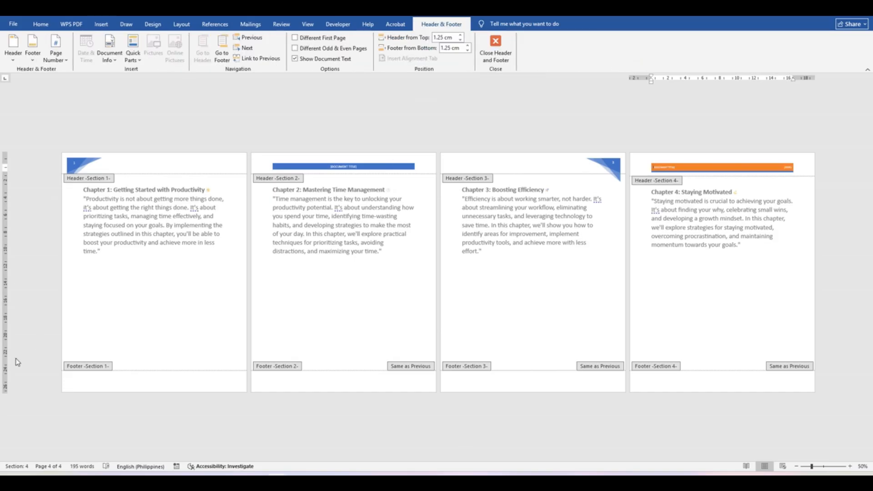
Step: Insert the built-in Ion (Dark) footer, starting from the Section 1 footer on the Chapter 1 page
click(86, 380)
click(104, 25)
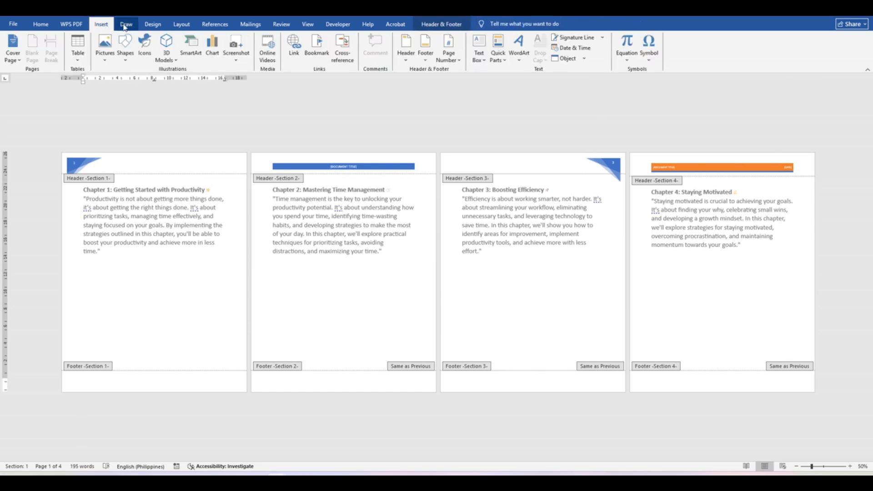
click(424, 57)
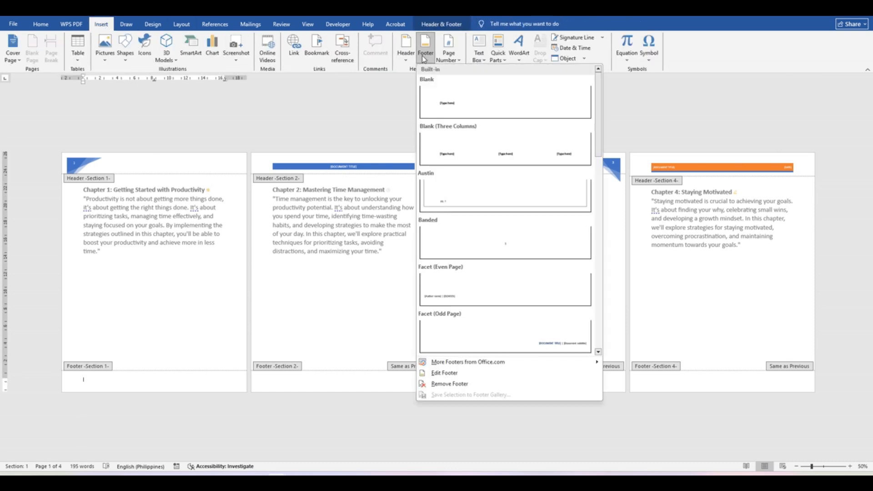
scroll(485, 252, down, 3)
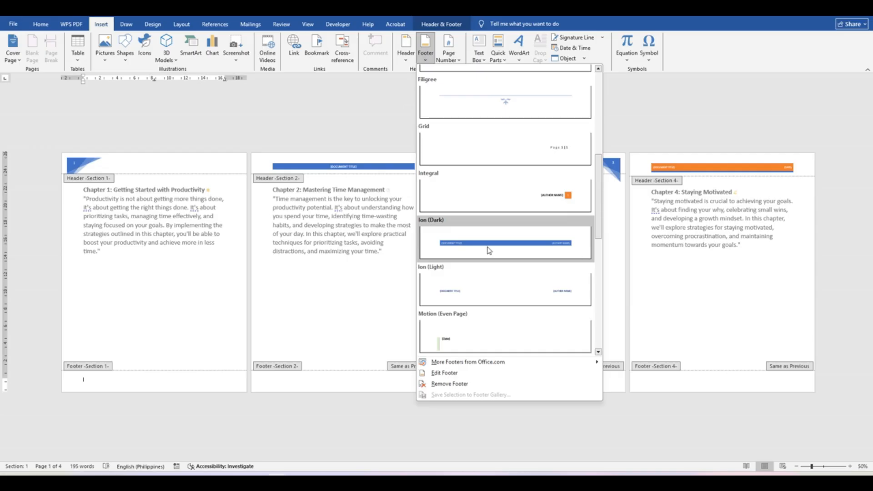
click(486, 251)
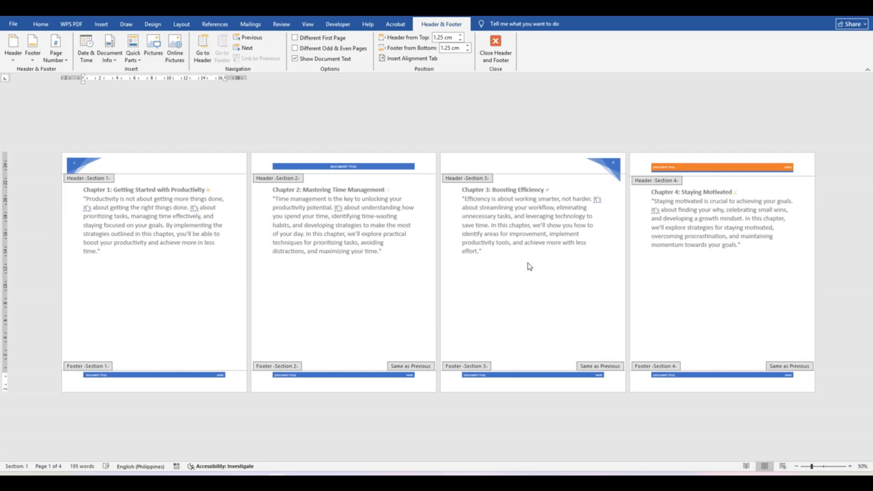
Step: Turn off Link to Previous for the footers of Sections 2, 3 and 4
click(419, 370)
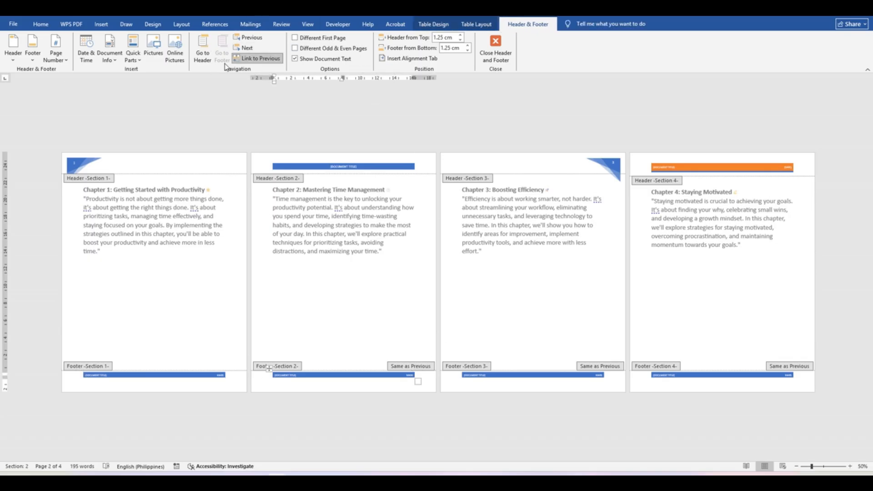
click(263, 58)
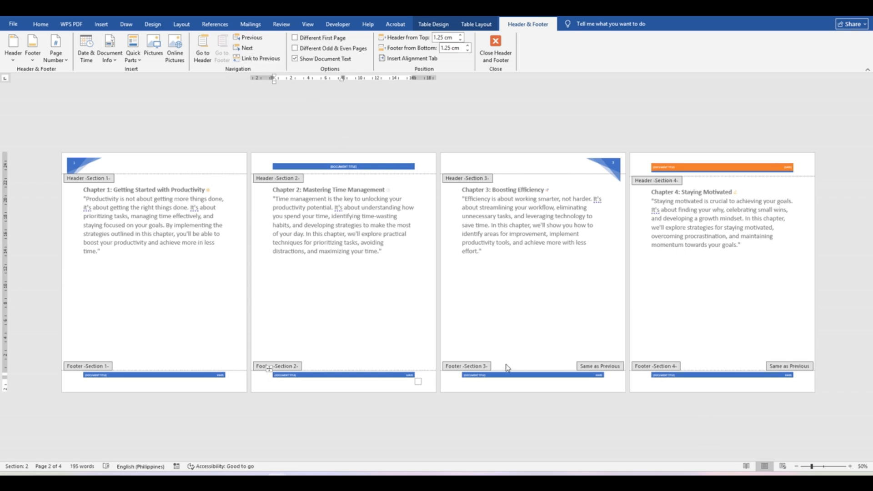
click(593, 372)
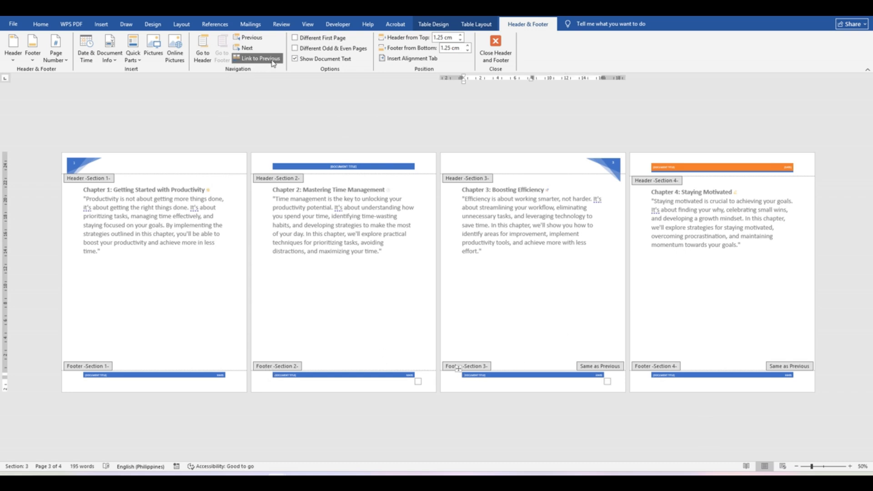
click(257, 59)
click(766, 370)
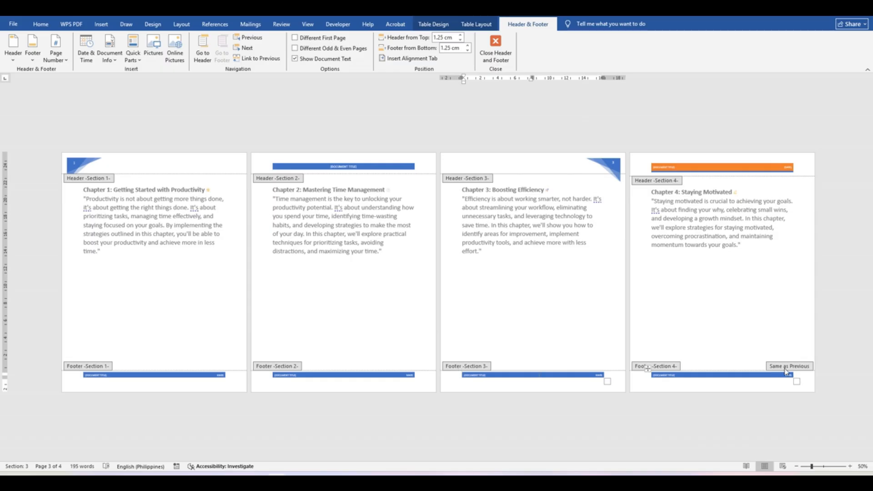
click(258, 60)
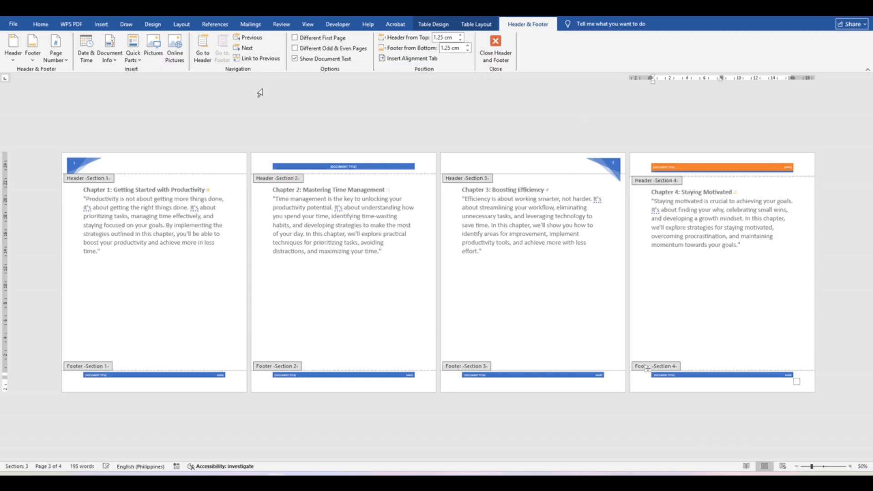
Step: Delete the blue banner from the Section 2 footer on the Chapter 2 page
click(337, 389)
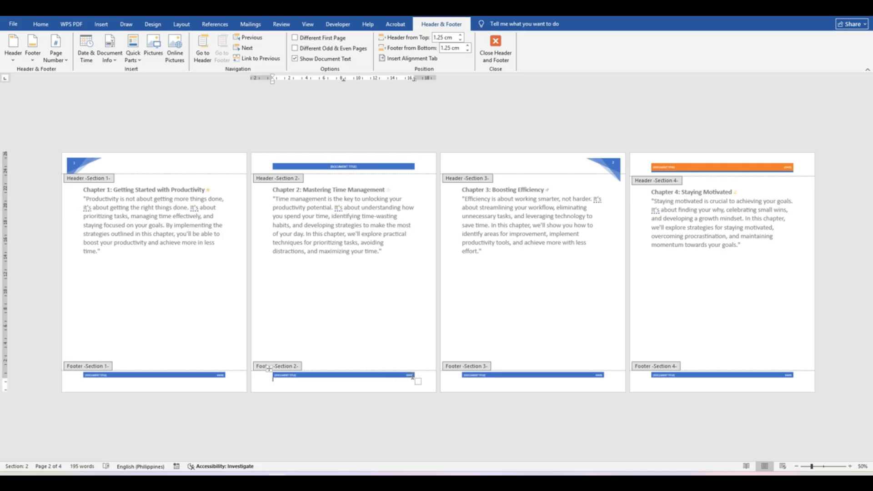
drag(413, 377, 399, 374)
key(BackSpace)
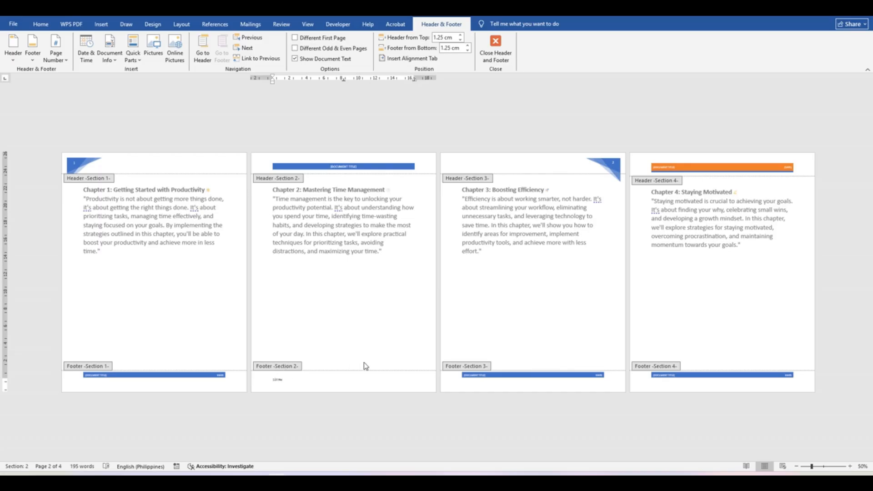
Step: Enter a sample address line as plain text in the Section 2 footer
ctrl+scroll(366, 363, up, 4)
scroll(357, 390, down, 2)
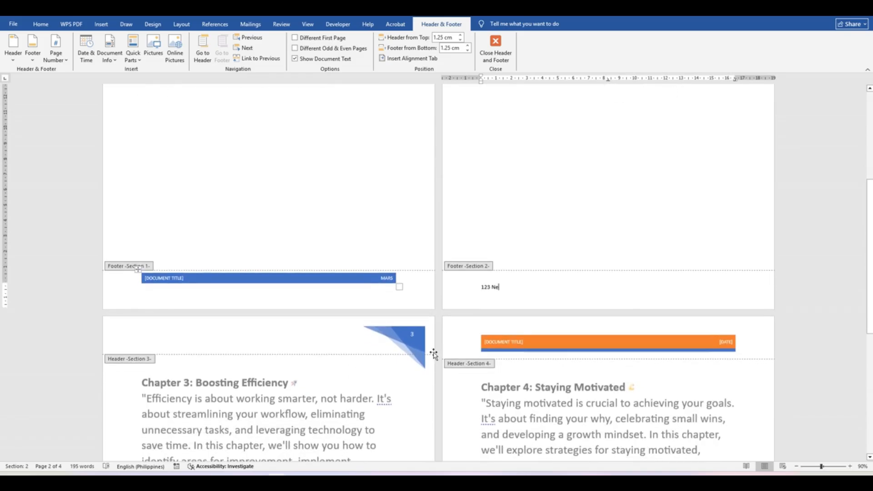
text(w york)
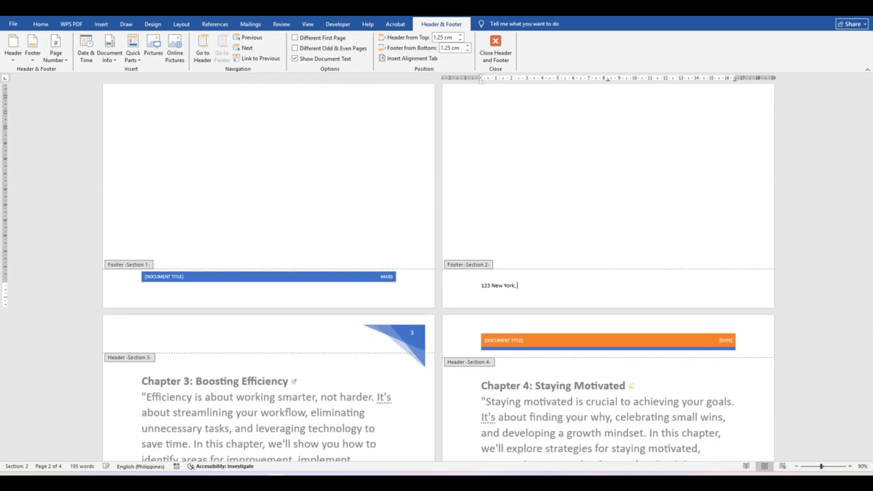
text(, new York ciury)
key(BackSpace)
key(BackSpace)
key(BackSpace)
key(BackSpace)
key(BackSpace)
text(City)
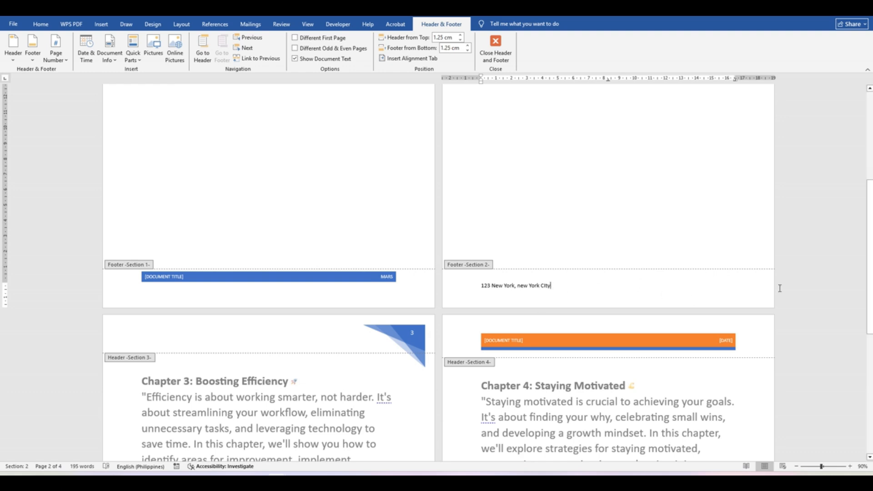
Step: Replace the Section 3 footer on the Chapter 3 page with the built-in ViewMaster (Horizontal) design
scroll(665, 271, down, 3)
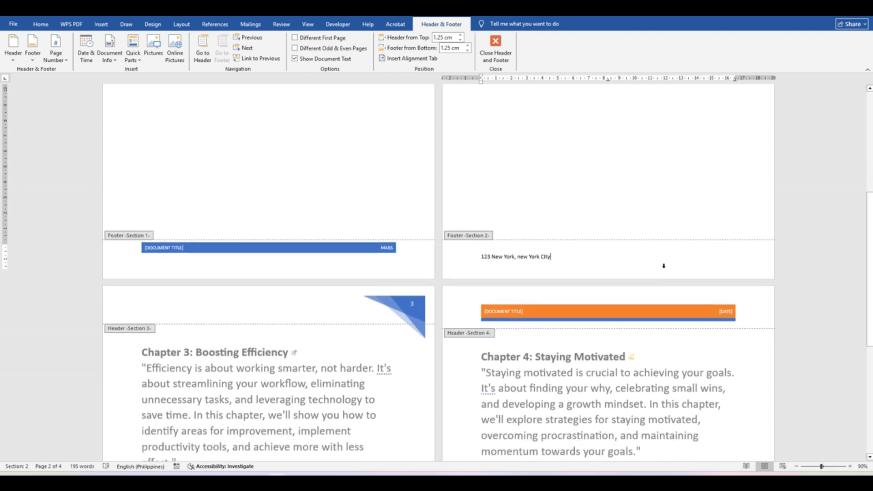
scroll(663, 271, down, 6)
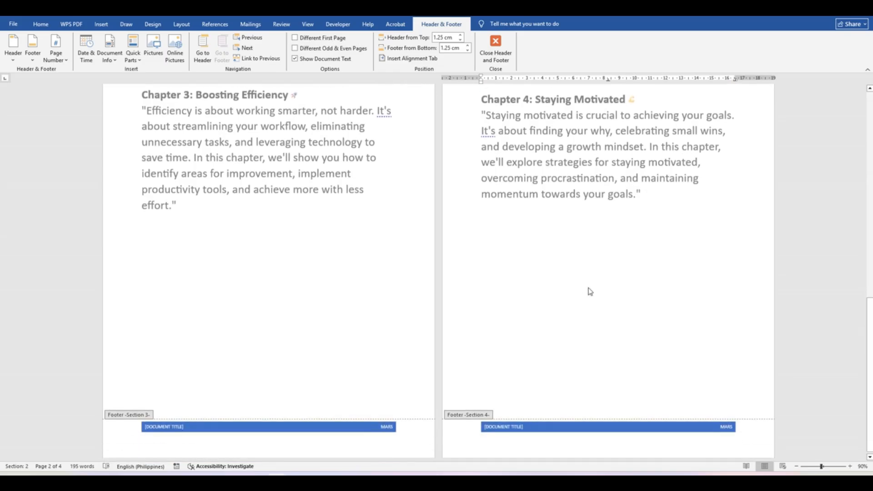
click(207, 432)
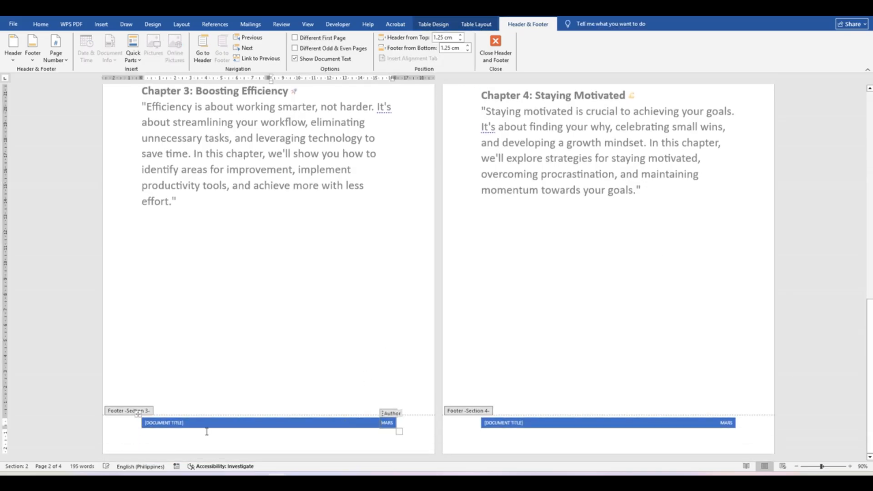
click(154, 434)
click(101, 24)
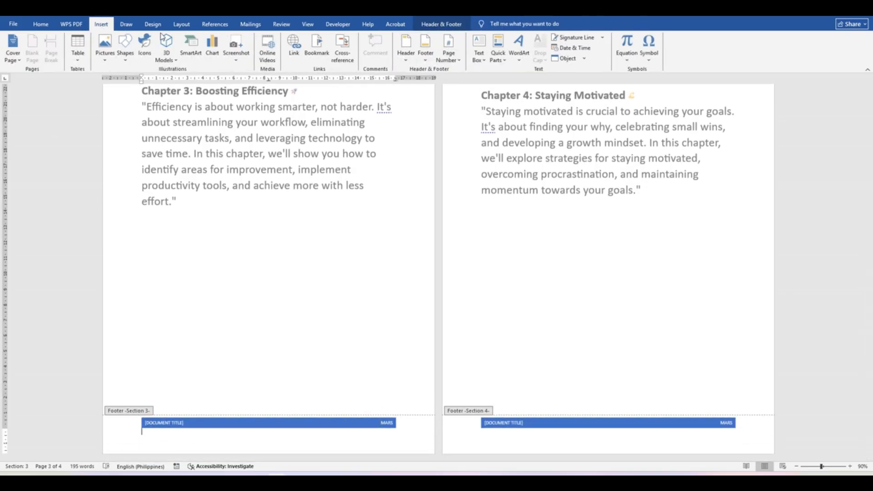
click(429, 50)
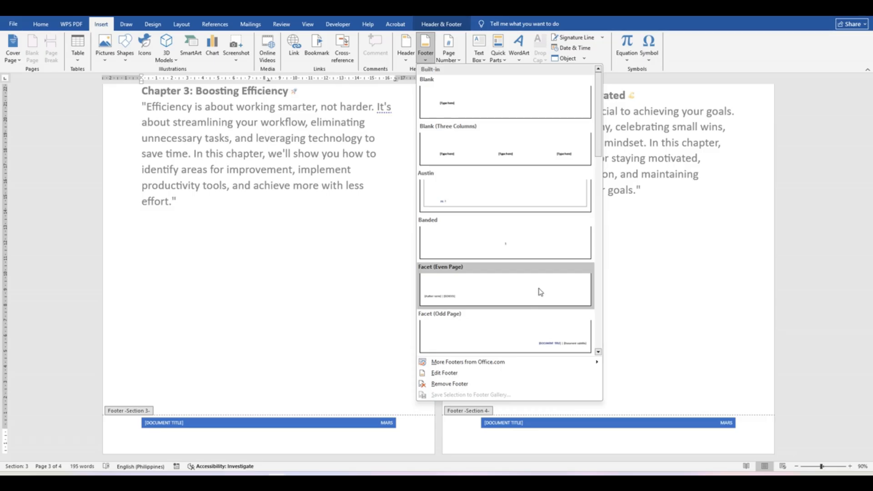
scroll(540, 291, down, 3)
scroll(539, 291, down, 5)
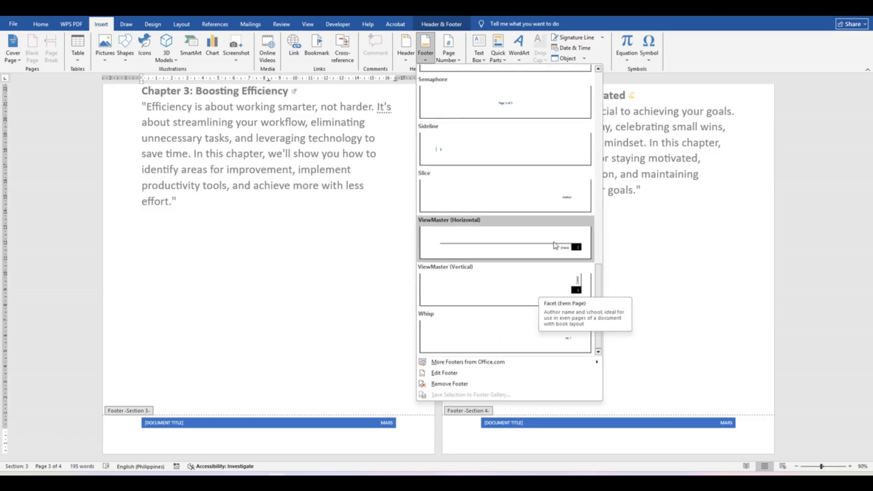
click(556, 246)
Step: Replace the Section 4 footer on the Chapter 4 page with the built-in Blank (Three Columns) design
click(530, 430)
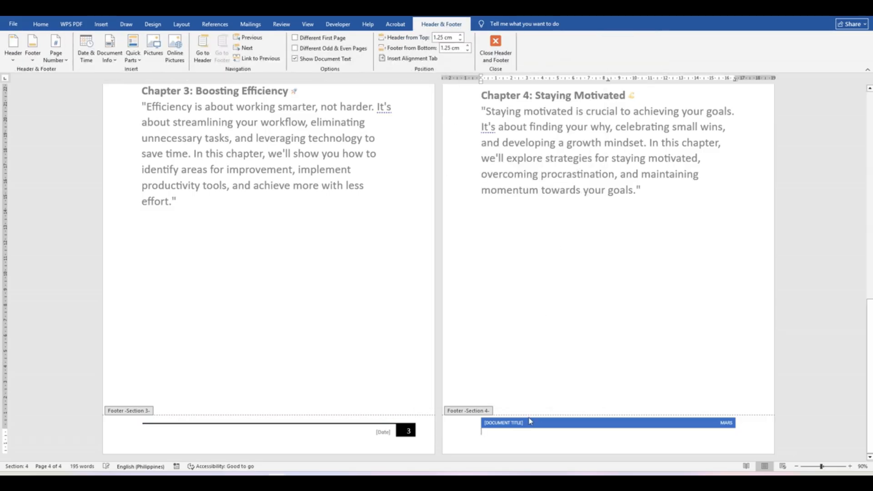
click(102, 26)
click(425, 59)
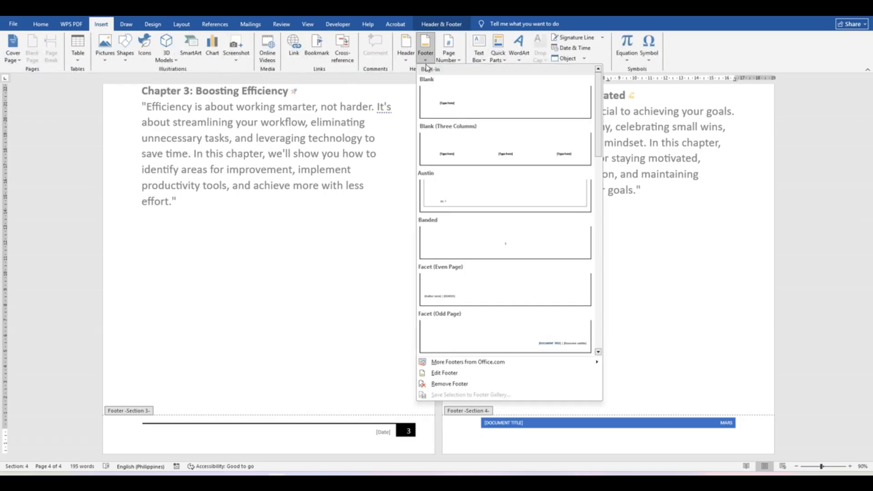
click(526, 162)
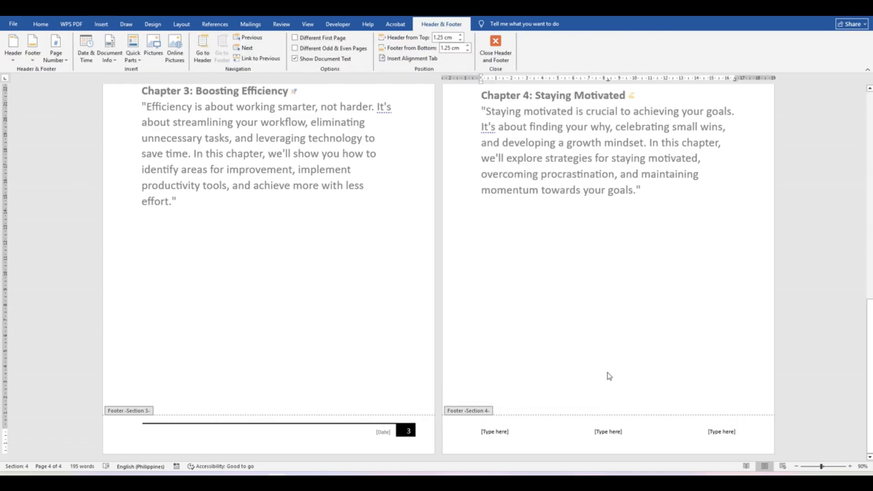
Step: Turn off Different Odd & Even Pages for the document's headers and footers
ctrl+scroll(609, 376, down, 3)
ctrl+scroll(609, 376, down, 1)
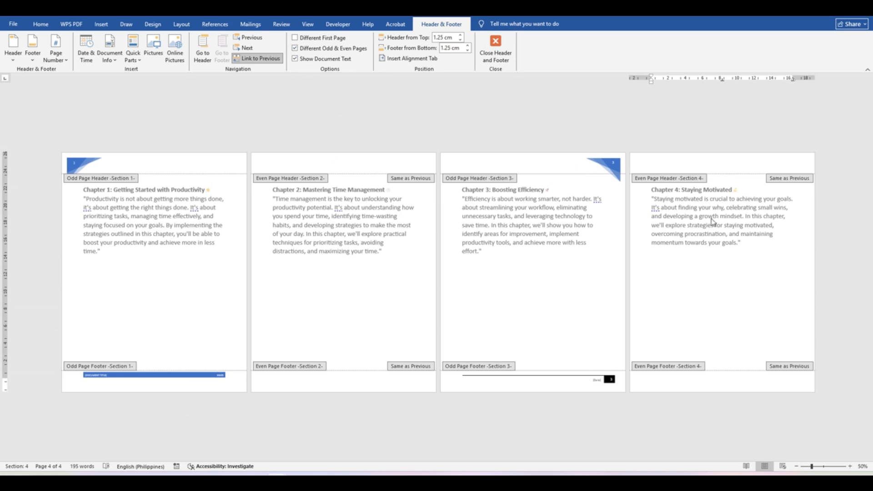
click(294, 48)
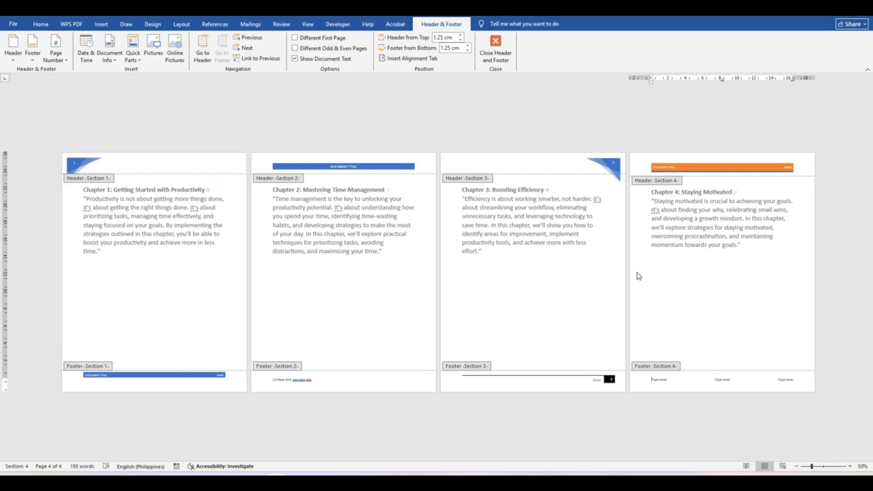
Step: Leave header and footer editing and add a blank page after the Chapter 4 text, reviewing its header and footer
double_click(792, 347)
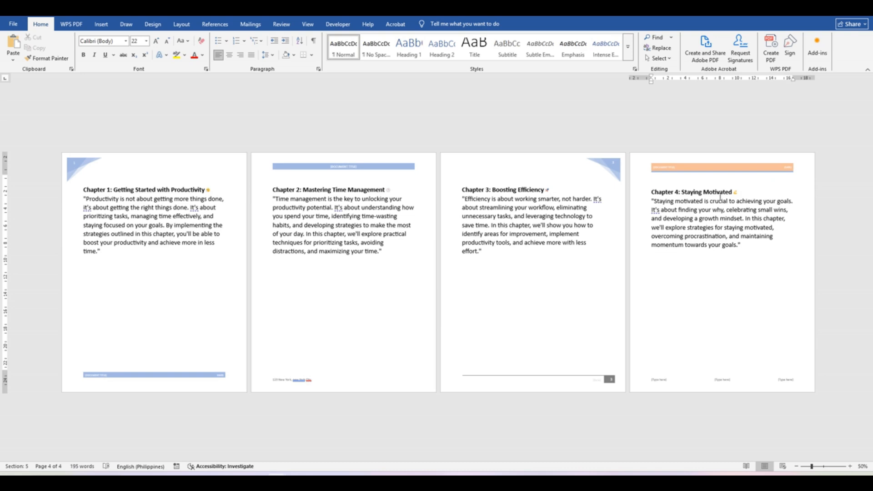
key(ctrl+Return)
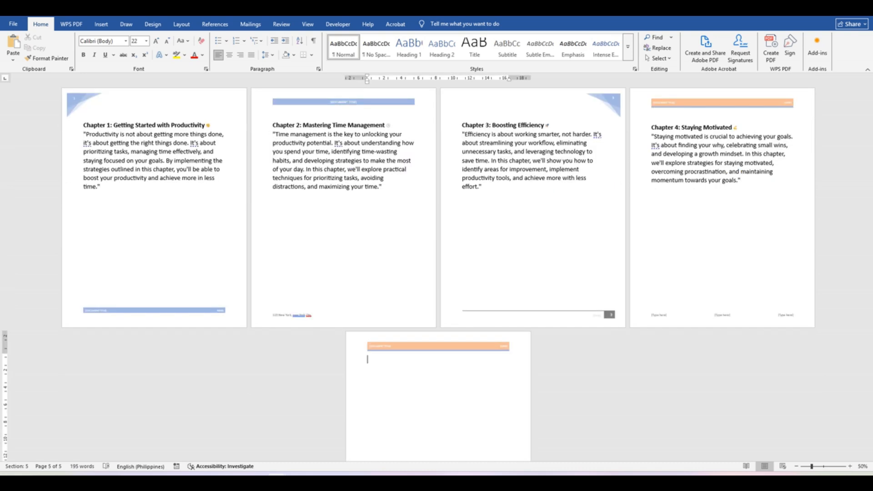
scroll(563, 226, down, 3)
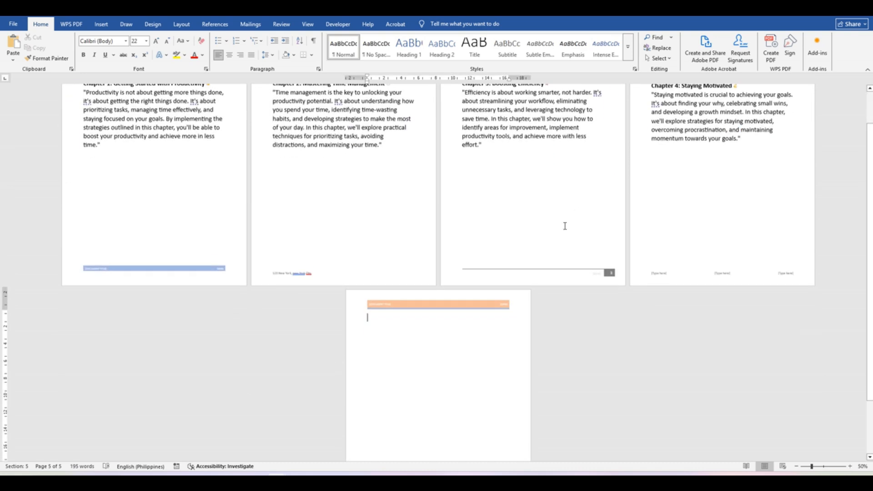
scroll(559, 249, down, 1)
scroll(546, 271, up, 3)
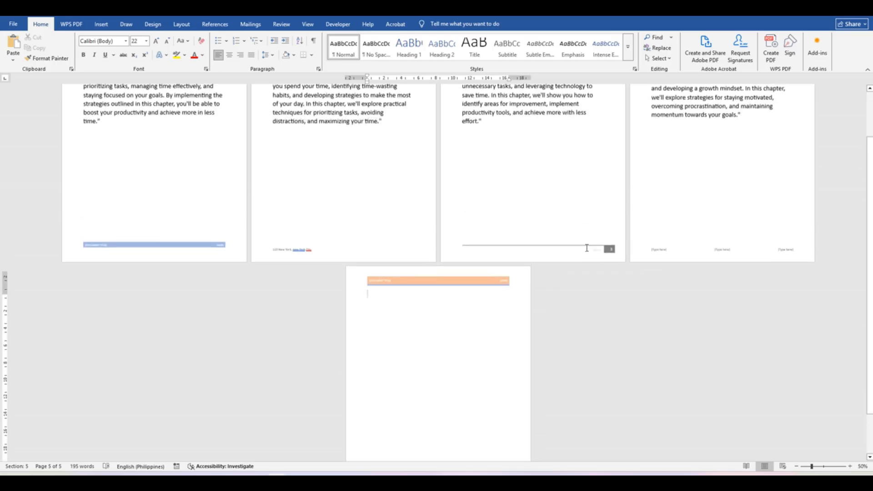
scroll(722, 200, up, 1)
scroll(707, 274, down, 3)
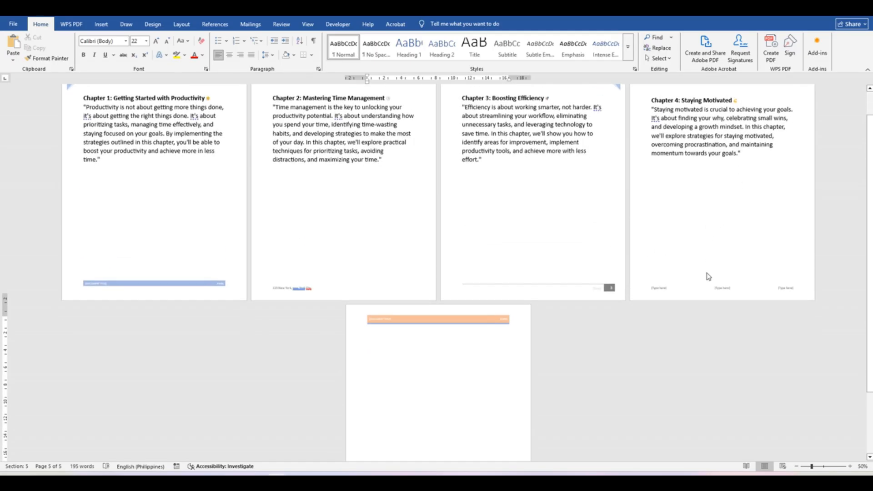
scroll(650, 285, down, 1)
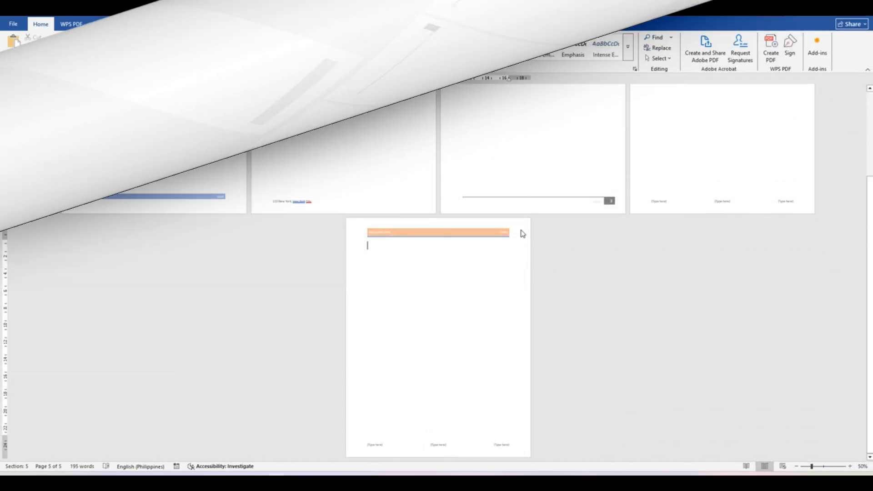
scroll(519, 233, down, 1)
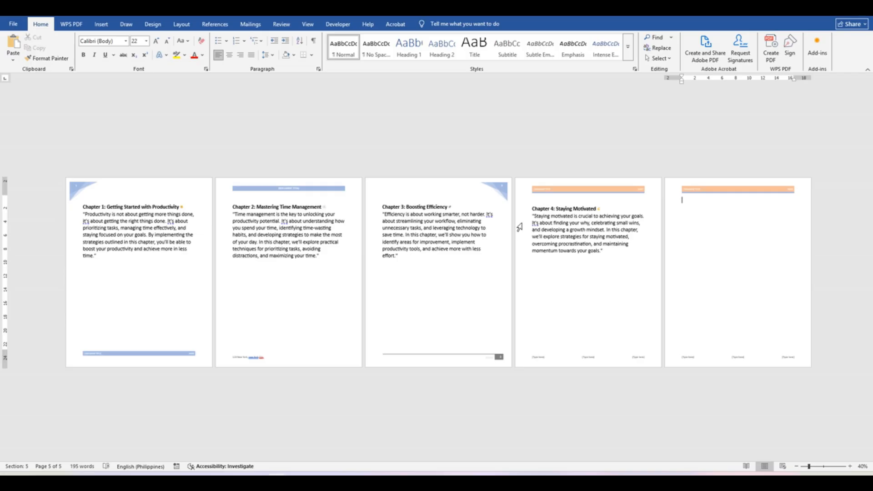